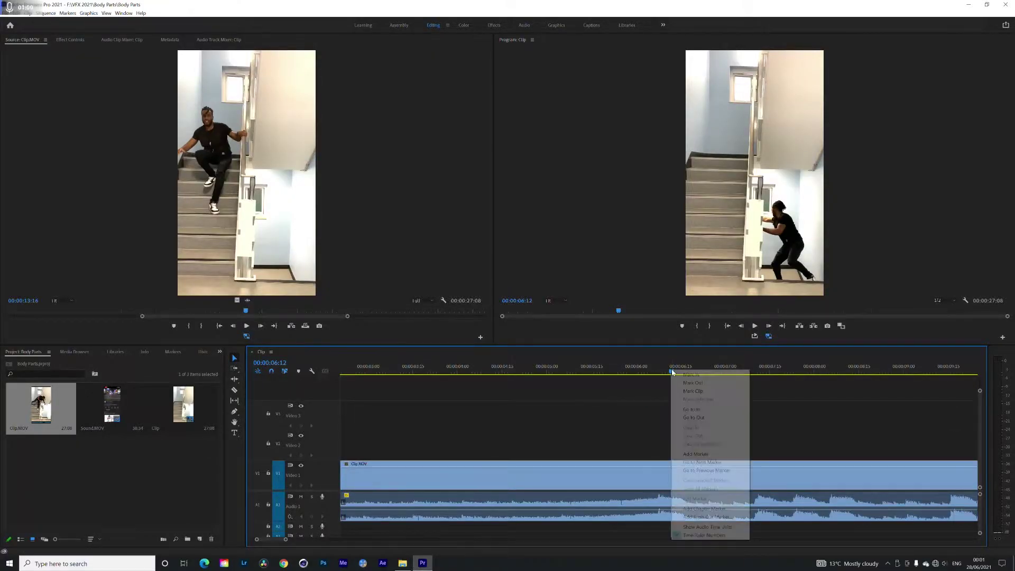
- Add a marker on the stair clip and export that frame as a PNG into the Stills folder
{"action": "left_click", "coordinate": [690, 455]}
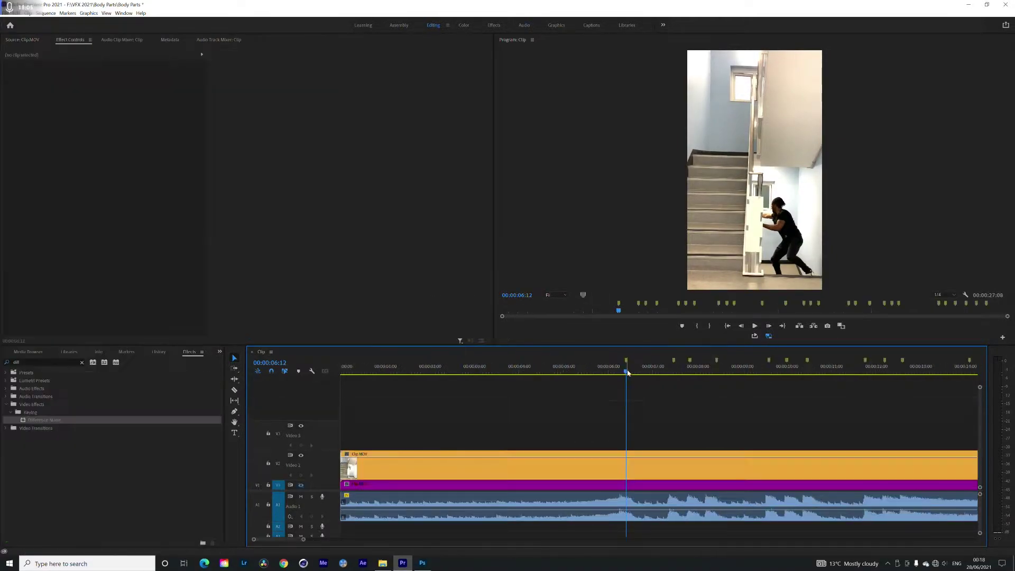
{"action": "key", "text": "ctrl+shift+e"}
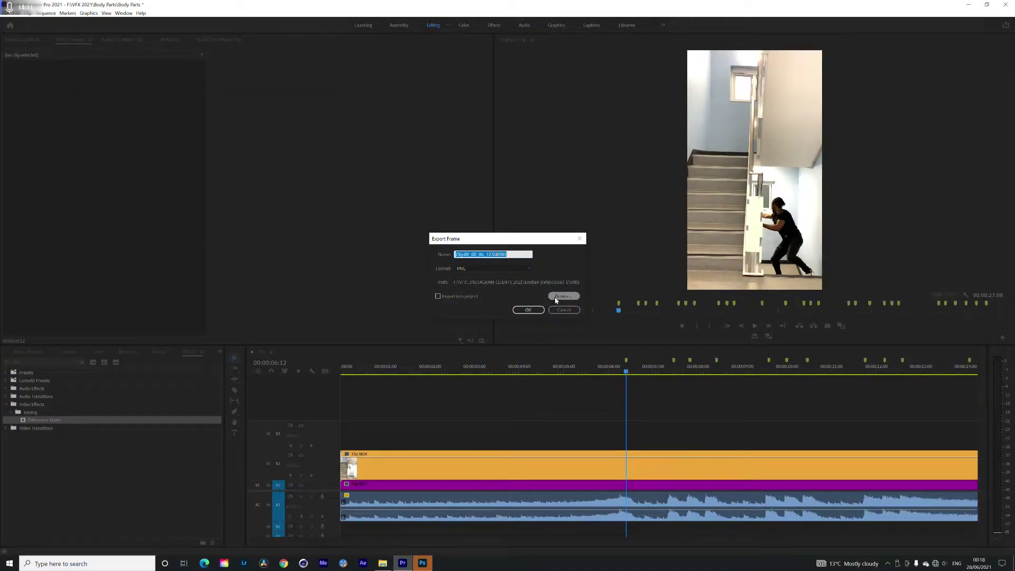
{"action": "left_click", "coordinate": [563, 295]}
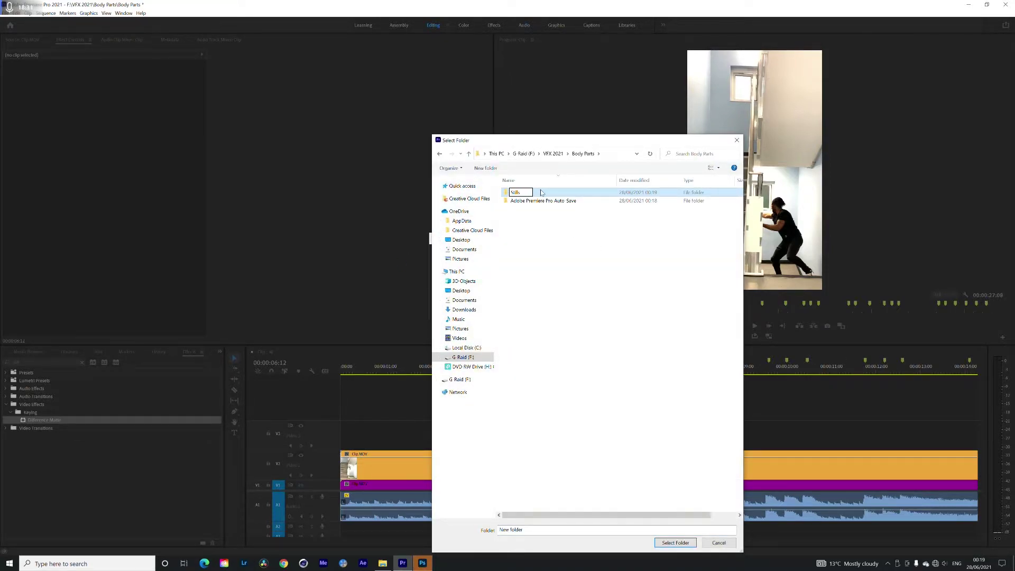
{"action": "left_click", "coordinate": [675, 542]}
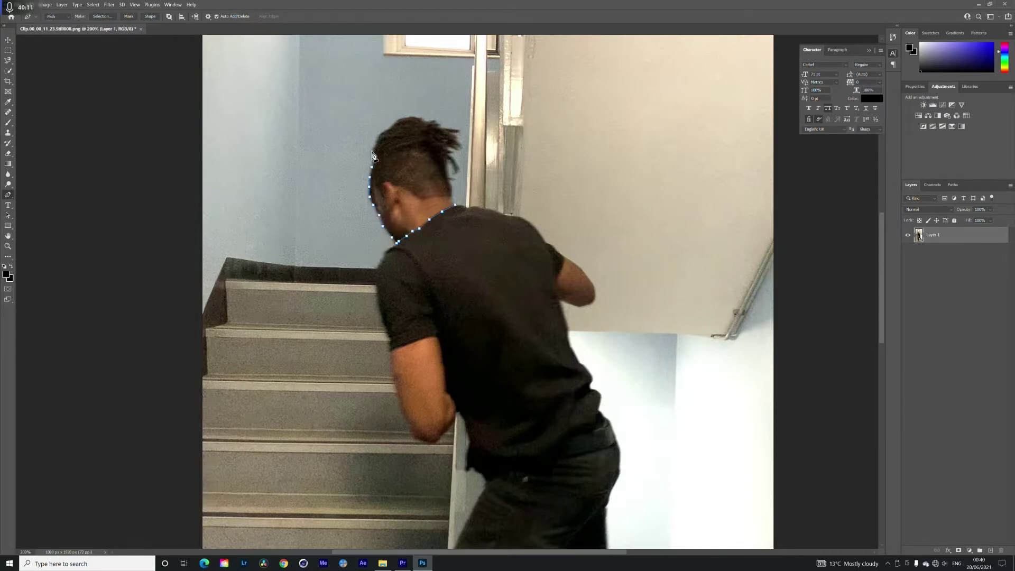
- Copy the traced head onto its own layer and save it as PNG, replacing the original still
{"action": "right_click", "coordinate": [452, 194]}
{"action": "left_click", "coordinate": [475, 220]}
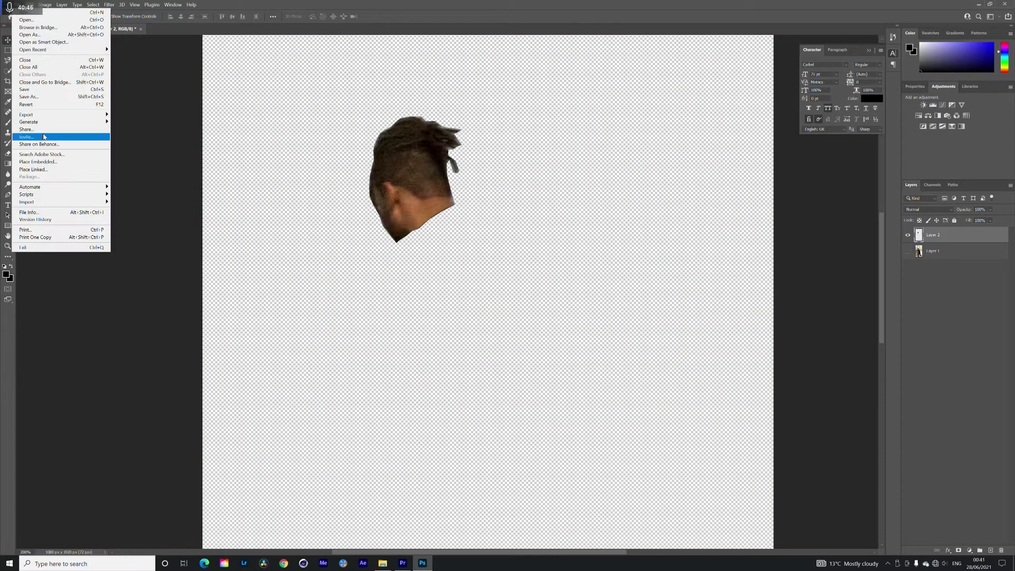
{"action": "left_click", "coordinate": [49, 97]}
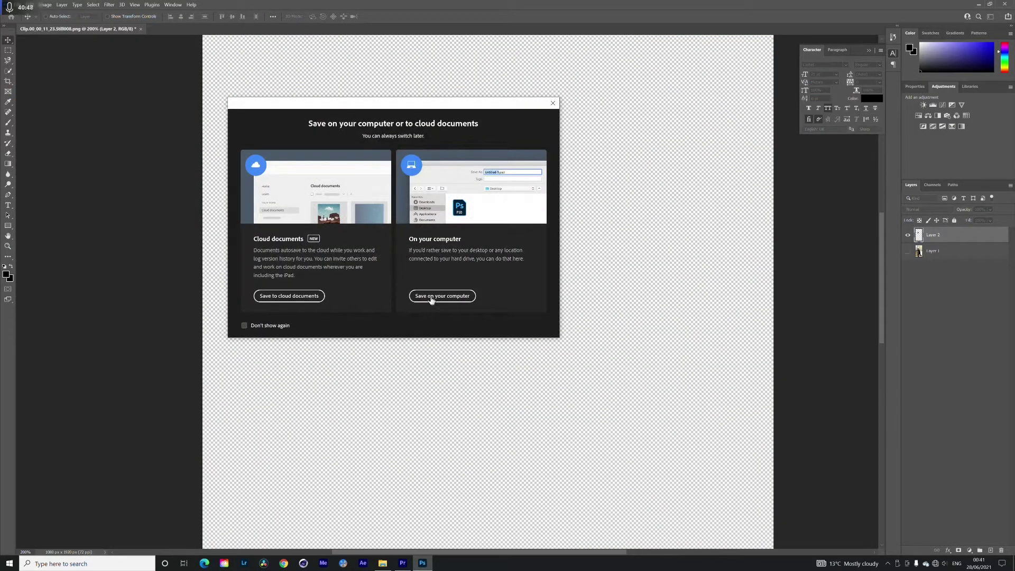
{"action": "left_click", "coordinate": [431, 296]}
{"action": "left_click", "coordinate": [452, 336]}
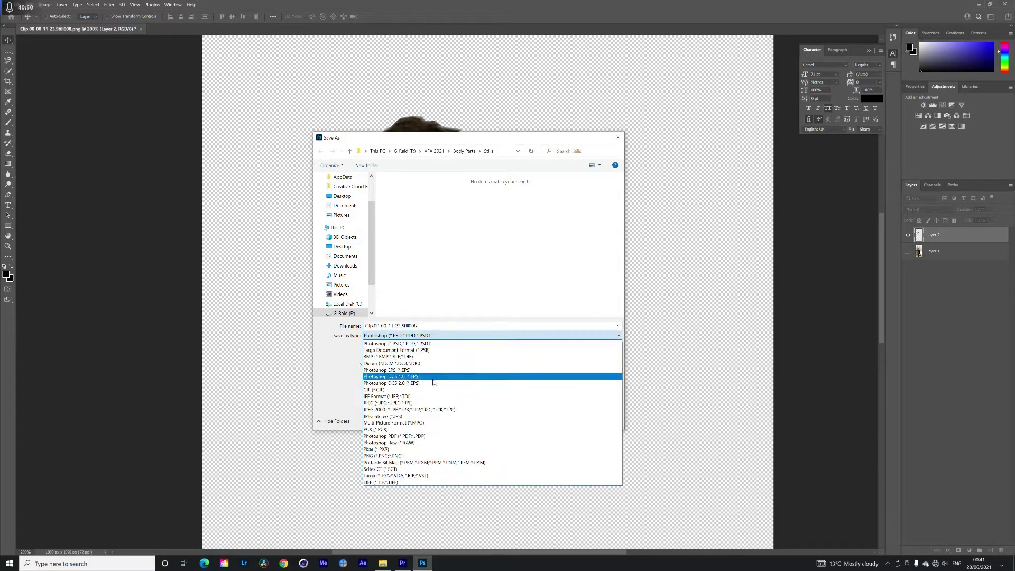
{"action": "left_click", "coordinate": [415, 457]}
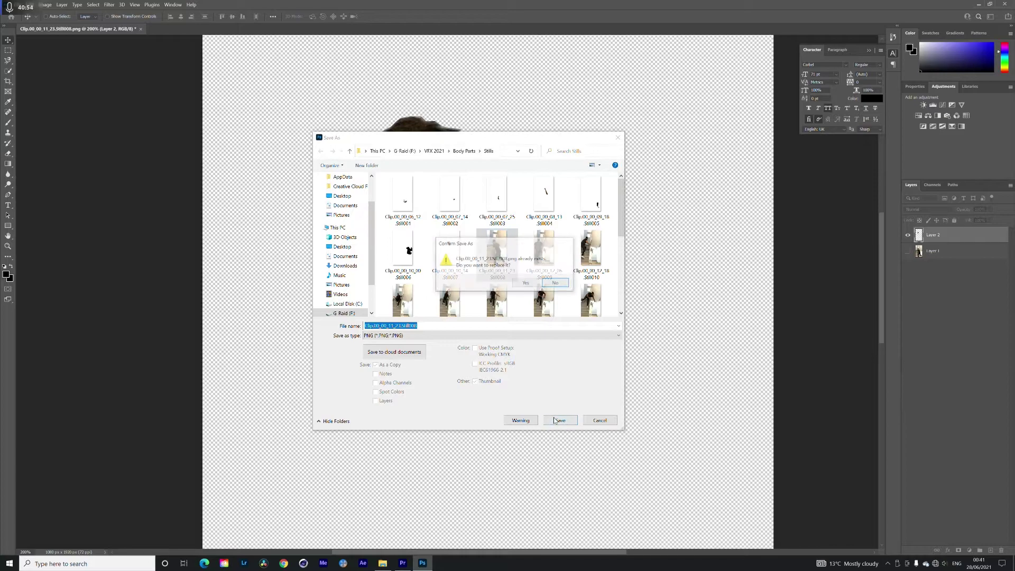
{"action": "left_click", "coordinate": [525, 283]}
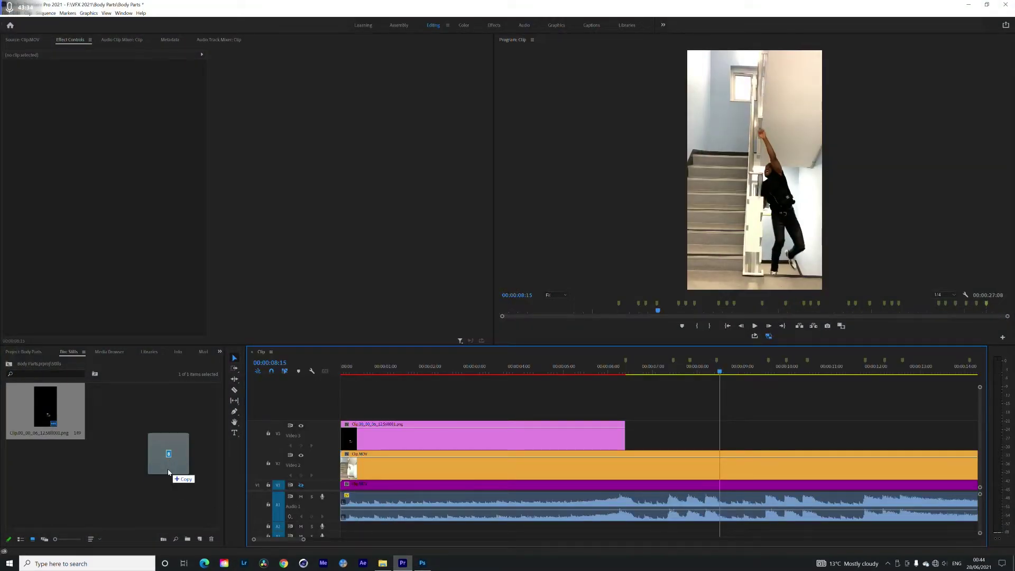
- Drag the cut-out body-part PNGs from the Stills folder into Premiere's Project panel
{"action": "left_click_drag", "start_coordinate": [169, 473], "coordinate": [168, 472]}
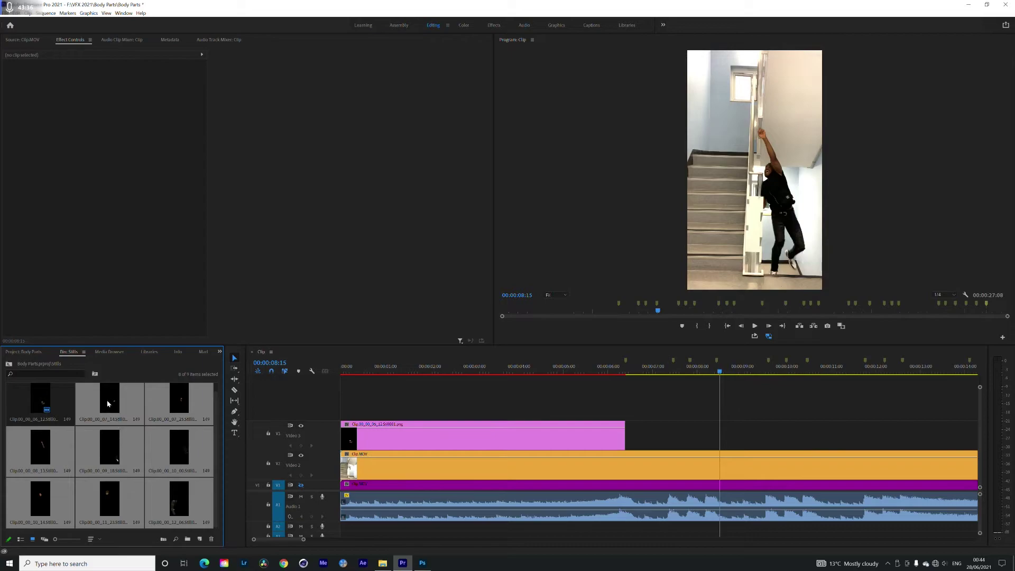
- Place the first cut-out stills from the Stills bin on new top tracks above the stair clip
{"action": "left_click", "coordinate": [109, 401]}
{"action": "left_click_drag", "start_coordinate": [109, 402], "coordinate": [445, 413]}
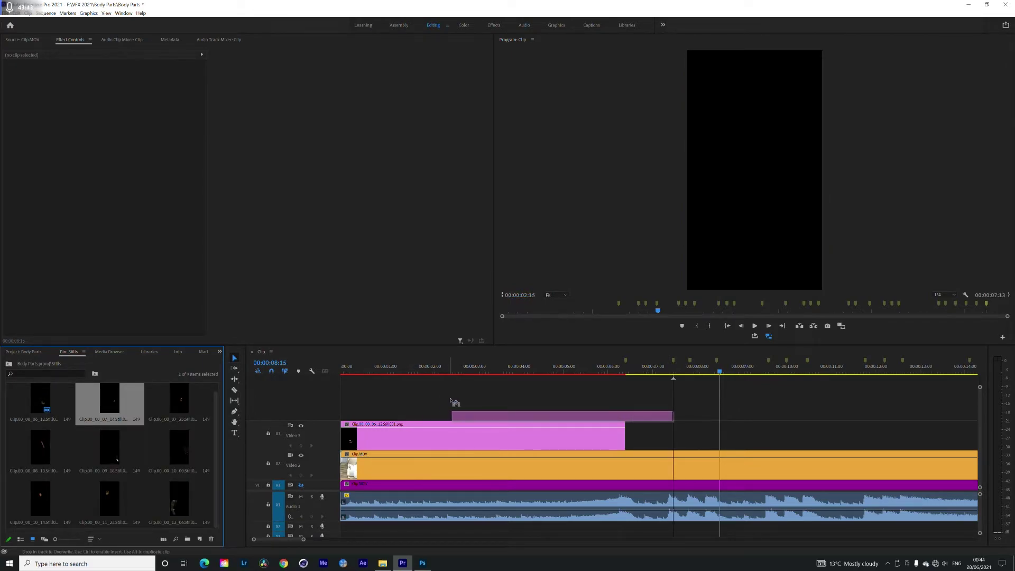
{"action": "left_click_drag", "start_coordinate": [177, 409], "coordinate": [472, 405]}
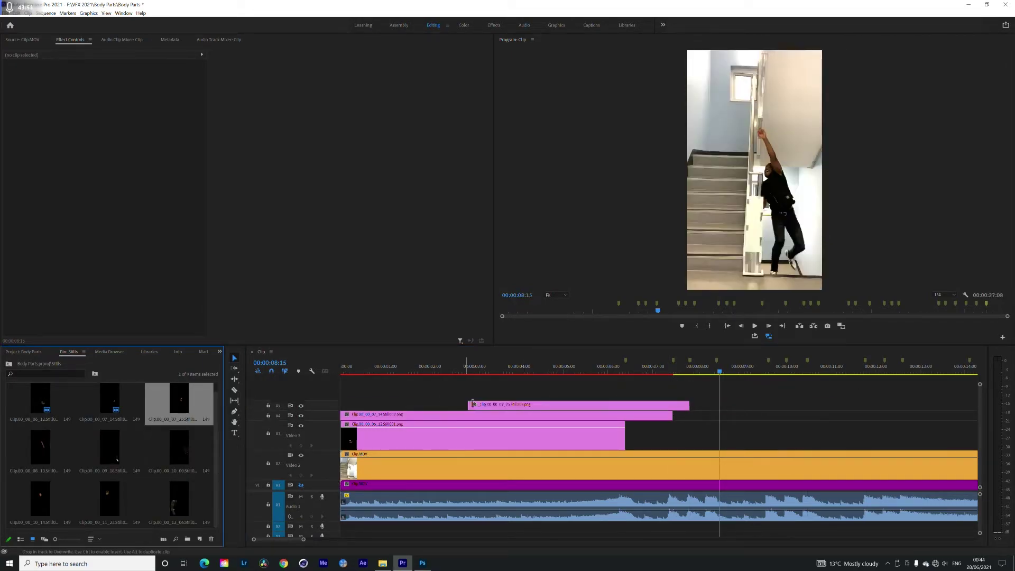
{"action": "left_click_drag", "start_coordinate": [39, 448], "coordinate": [580, 394]}
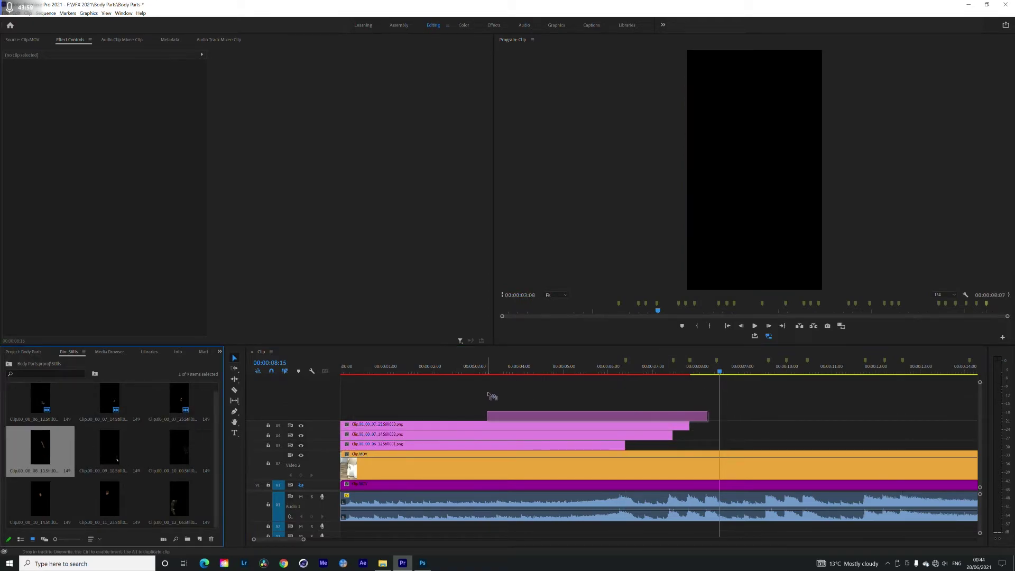
{"action": "left_click_drag", "start_coordinate": [492, 395], "coordinate": [513, 422]}
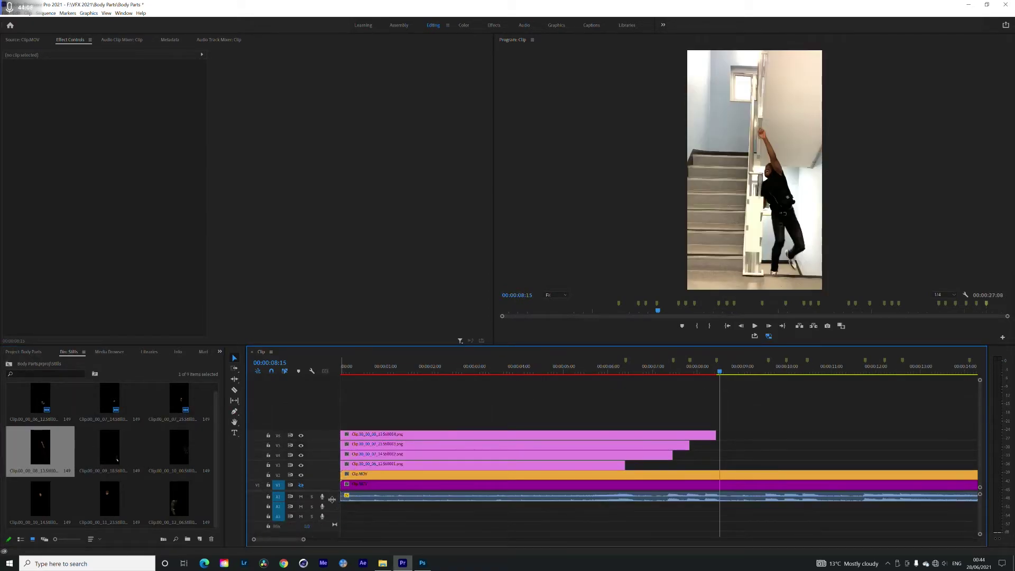
{"action": "mouse_move", "coordinate": [110, 447]}
{"action": "left_mouse_down"}
{"action": "mouse_move", "coordinate": [548, 399]}
{"action": "mouse_move", "coordinate": [545, 437]}
{"action": "left_mouse_up"}
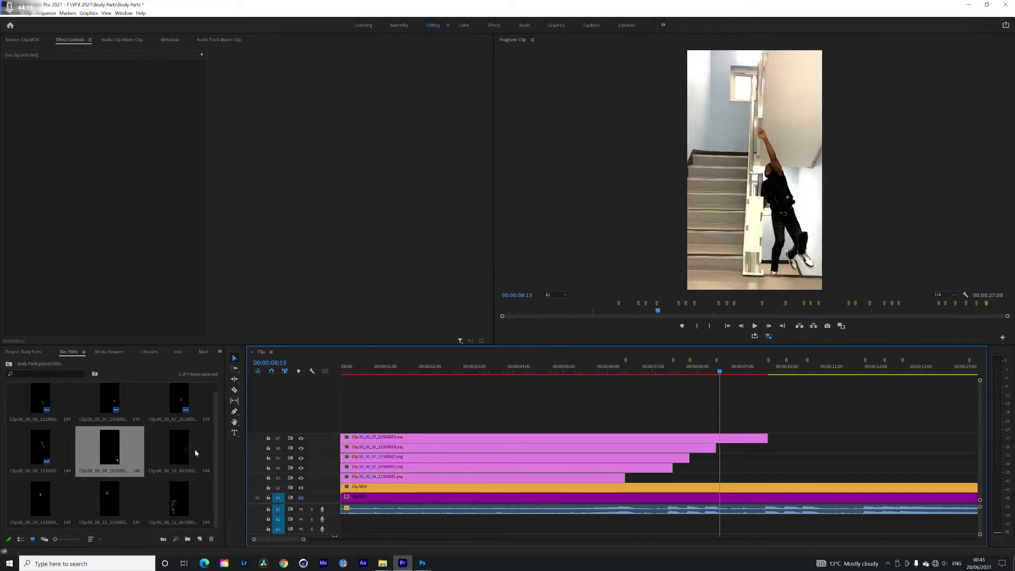
- Stack the remaining stills on new top tracks, extending each back to 00:00
{"action": "mouse_move", "coordinate": [179, 448]}
{"action": "left_mouse_down"}
{"action": "mouse_move", "coordinate": [563, 426]}
{"action": "mouse_move", "coordinate": [343, 427]}
{"action": "left_mouse_up"}
{"action": "mouse_move", "coordinate": [39, 500]}
{"action": "left_mouse_down"}
{"action": "mouse_move", "coordinate": [585, 418]}
{"action": "mouse_move", "coordinate": [343, 417]}
{"action": "left_mouse_up"}
{"action": "left_click_drag", "start_coordinate": [110, 499], "coordinate": [749, 380]}
{"action": "left_click_drag", "start_coordinate": [648, 387], "coordinate": [645, 406]}
{"action": "left_click_drag", "start_coordinate": [644, 407], "coordinate": [342, 407]}
{"action": "left_click_drag", "start_coordinate": [179, 499], "coordinate": [543, 401]}
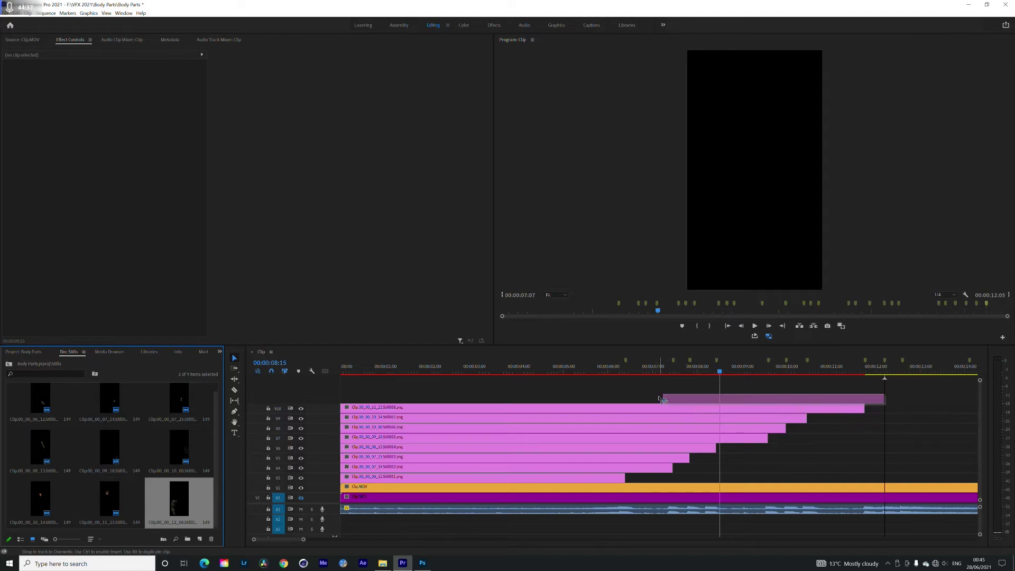
{"action": "left_click_drag", "start_coordinate": [662, 398], "coordinate": [343, 398]}
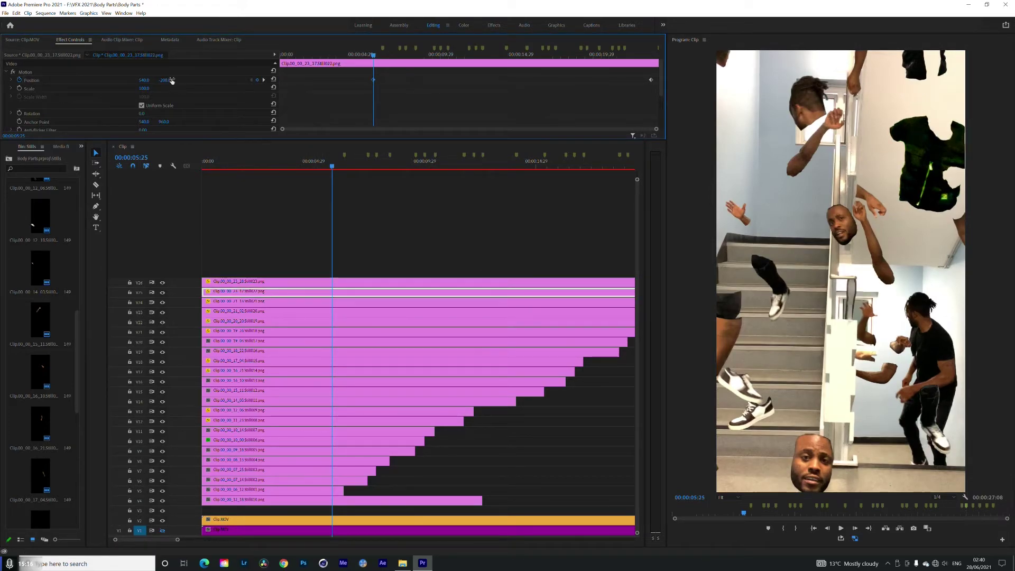
- Show the still's Motion position controls in the frame and return to the sequence start
{"action": "left_click", "coordinate": [25, 72]}
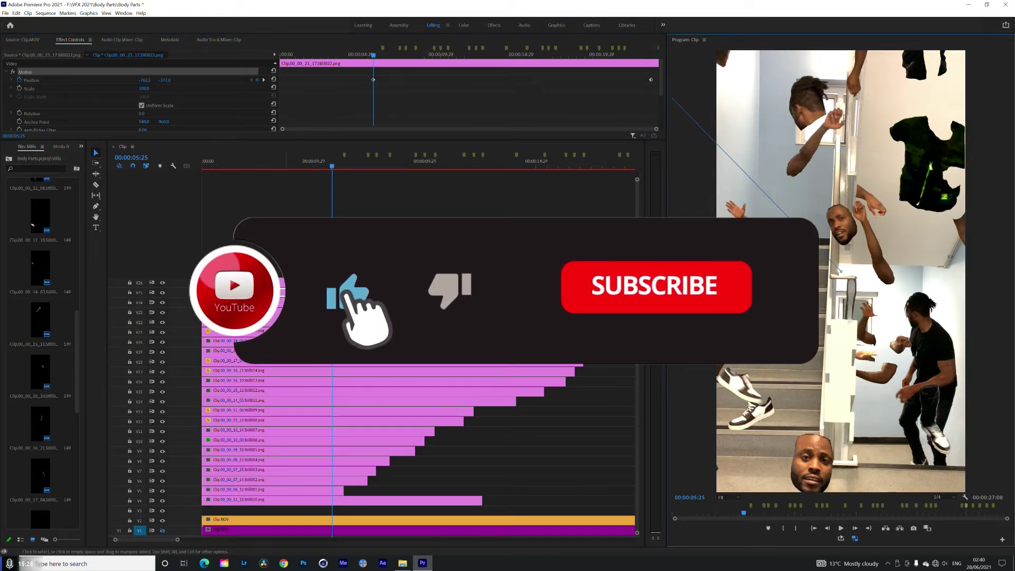
{"action": "key", "text": "Home"}
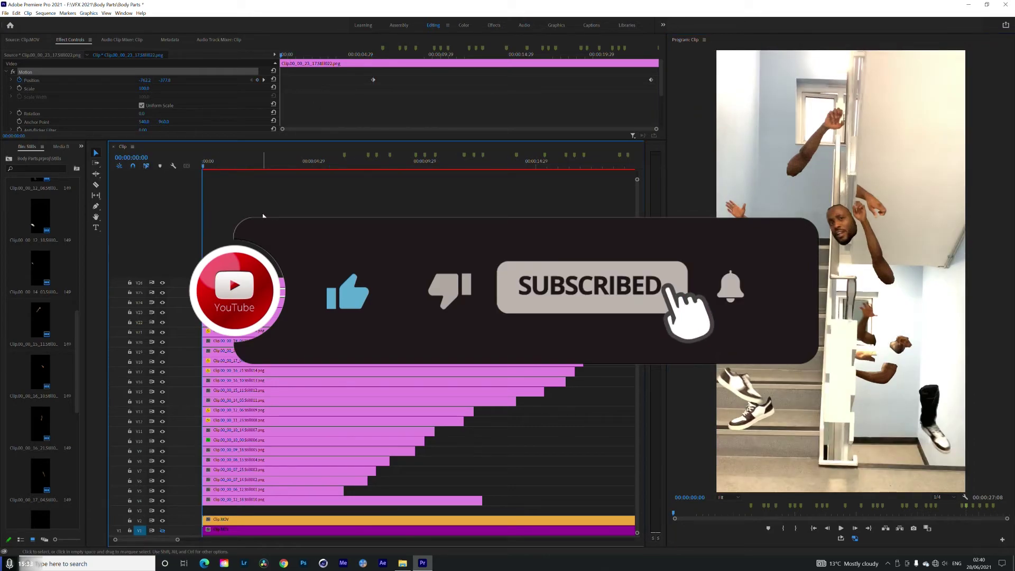